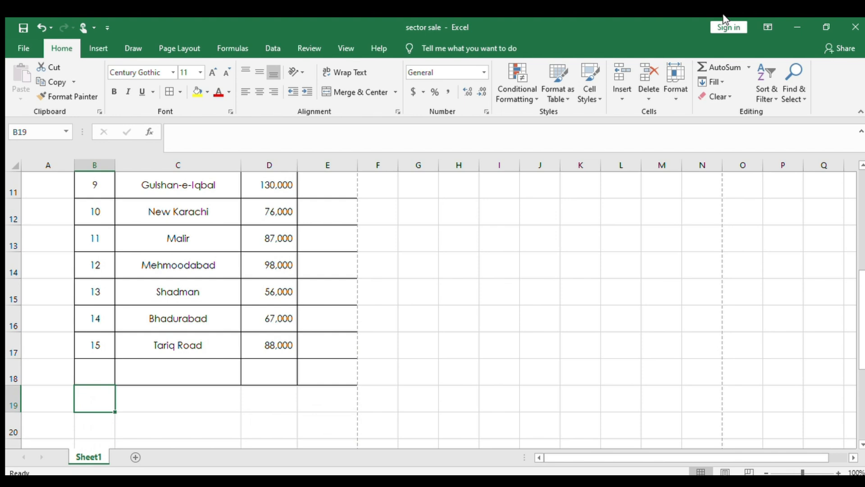
Step: Look over the whole sector sales table, from its header row down to the empty last row
key("Right")
key("Right")
key("Right")
key("Down")
key("Down")
key("Down")
key("Down")
key("Down")
key("Down")
key("Down")
key("Down")
key("Down")
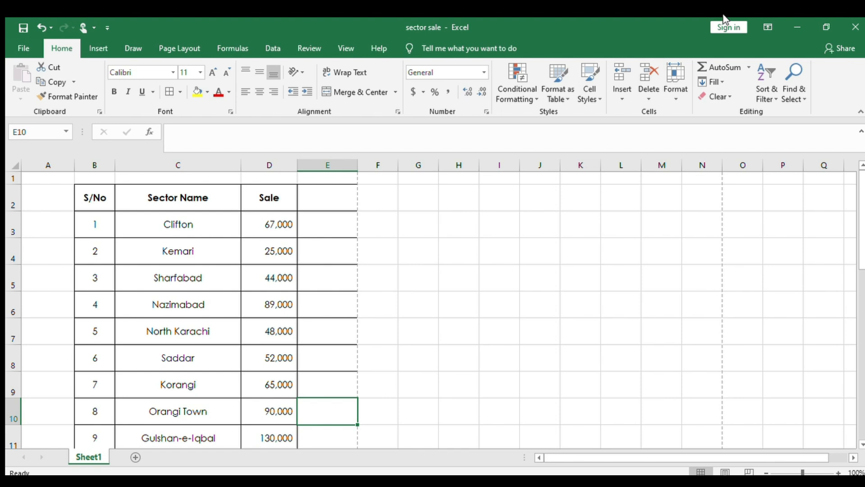
key("Down")
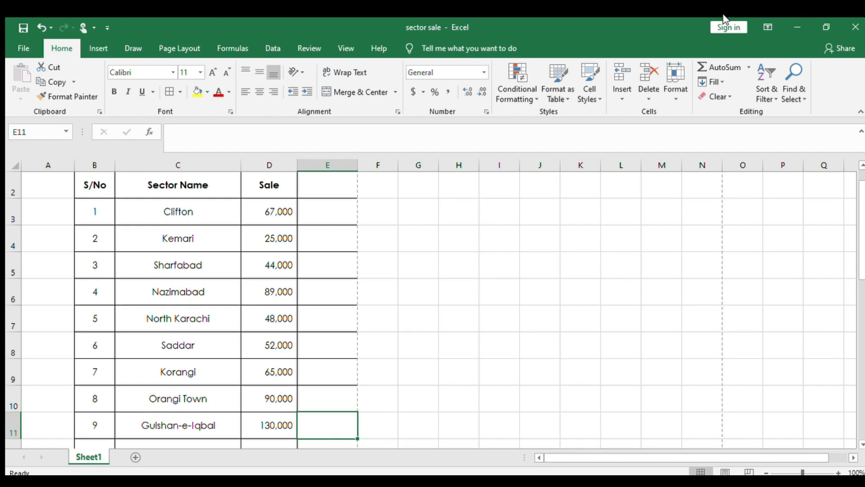
key("Down")
key("Down")
key("Down")
key("Down")
key("Down")
key("Down")
key("Down")
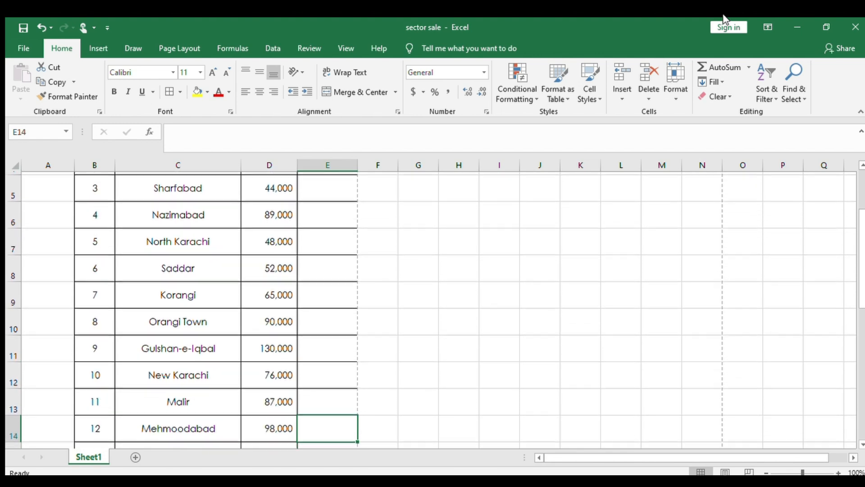
key("Up")
key("Up")
key("Up")
key("Up")
key("Up")
key("Up")
key("Up")
key("Up")
key("Up")
key("Up")
key("Up")
key("Up")
key("Up")
key("Up")
key("Up")
key("Up")
key("Up")
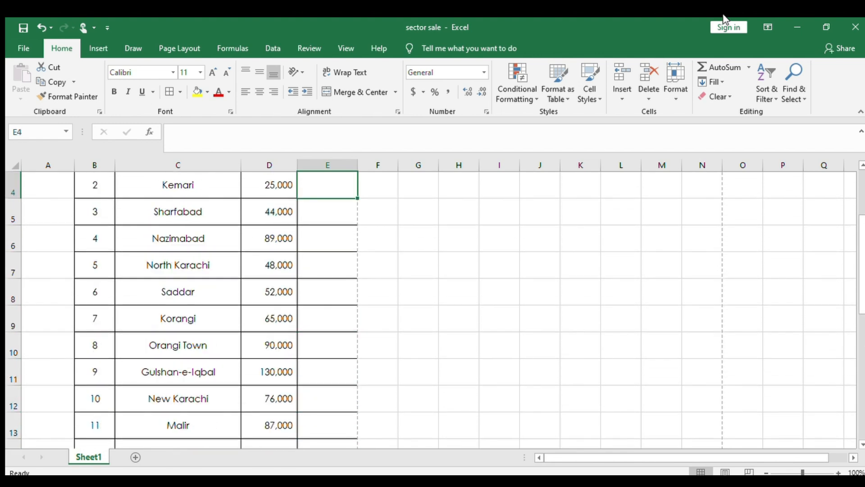
key("Left")
key("Left")
key("Left")
key("Left")
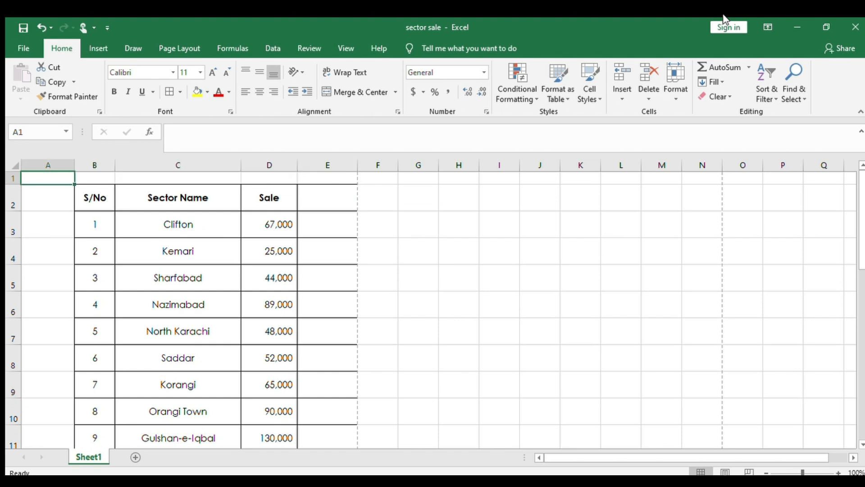
Step: Review the entries in the Sector Name column from Clifton through Tariq Road
key("Down")
key("Down")
key("Right")
key("Right")
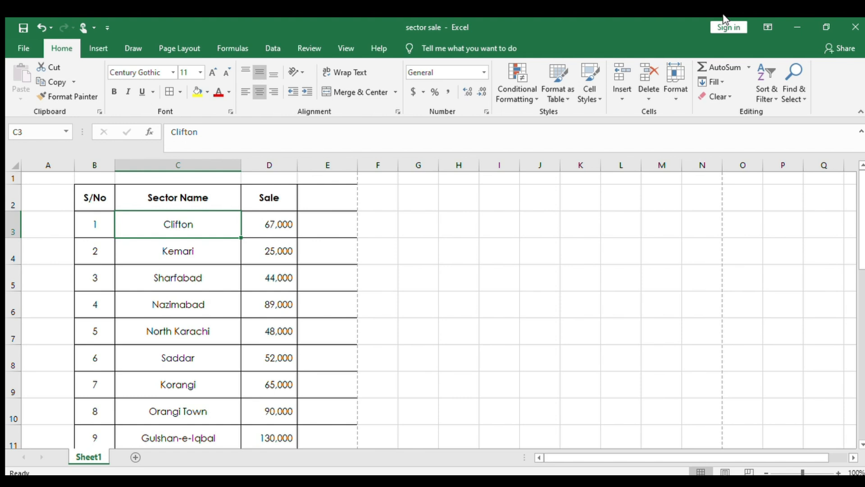
key("Down")
key("Down")
key("Down")
key("Down")
key("Down")
key("Down")
key("Down")
key("Down")
key("Down")
key("Down")
key("Down")
key("Down")
key("Down")
key("Down")
key("Down")
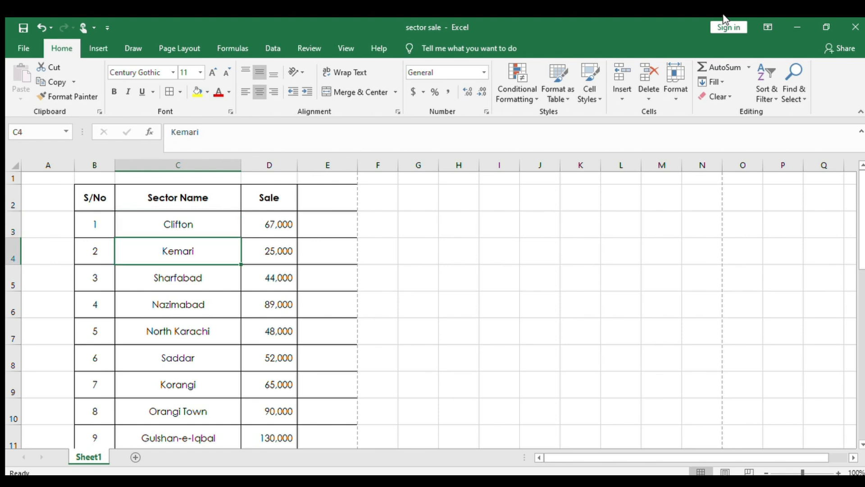
key("Up")
key("Up")
key("Up")
key("Up")
key("Up")
key("Up")
key("Up")
key("Up")
key("Up")
key("Up")
key("Up")
key("Up")
key("Up")
key("Up")
key("Up")
key("Up")
key("Up")
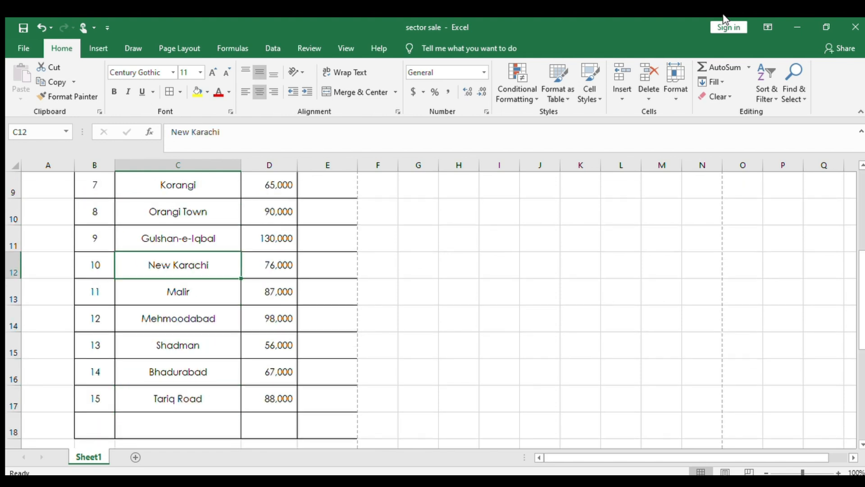
key("Down")
key("Down")
key("Down")
key("Down")
key("Down")
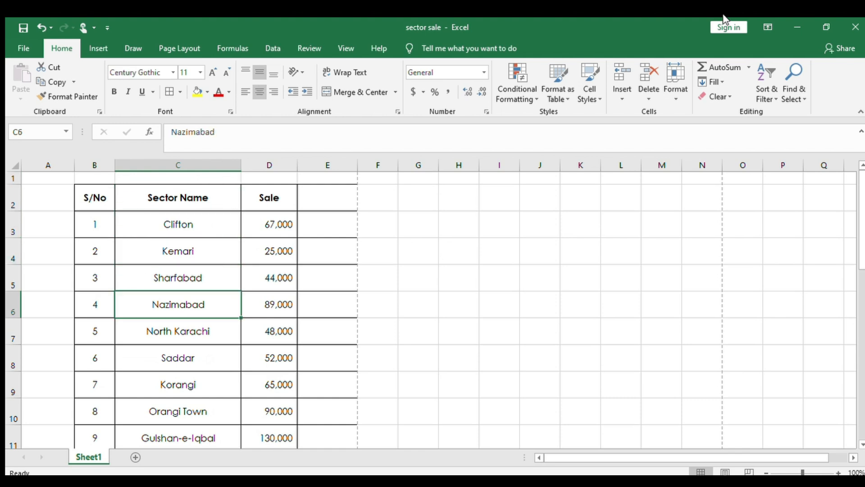
key("Down")
key("Down")
key("Down")
key("Down")
key("Down")
key("Down")
key("Down")
key("Down")
key("Down")
key("Down")
key("Down")
key("Down")
key("Down")
key("Down")
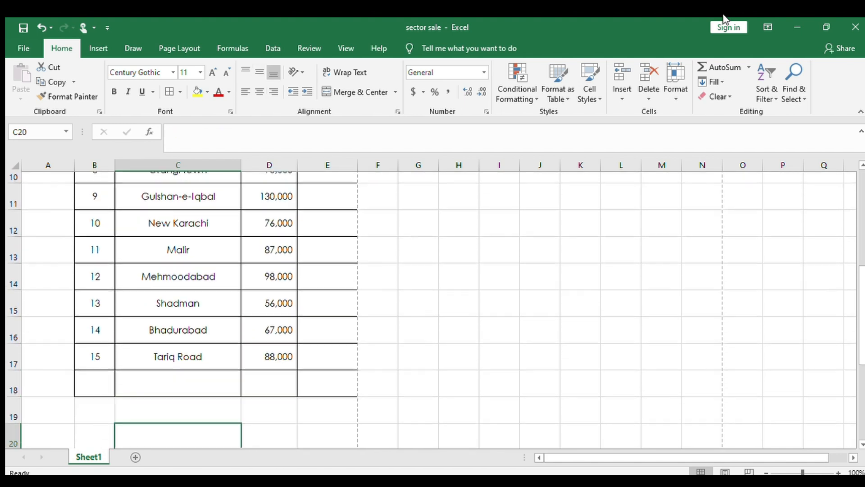
Step: Review the amounts in the Sale column from the first sector through the last
key("Right")
key("Up")
key("Up")
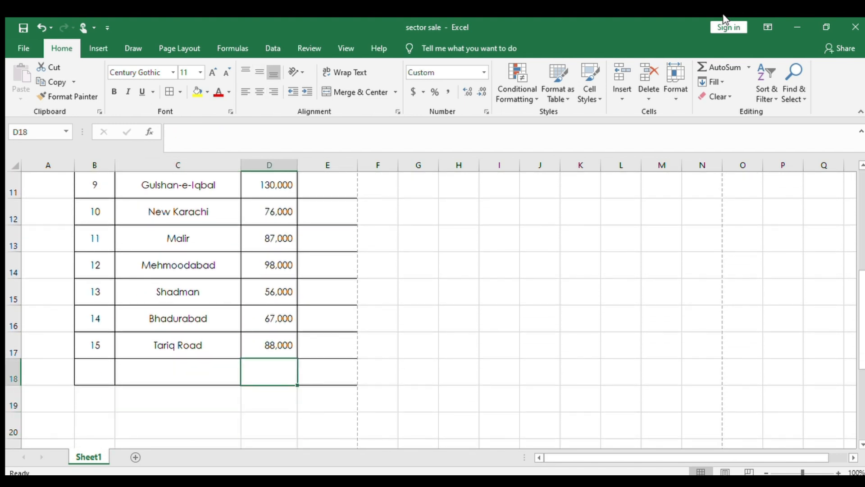
key("Up")
key("Up")
key("Up")
key("Up")
key("Up")
key("Up")
key("Up")
key("Up")
key("Up")
key("Up")
key("Up")
key("Up")
key("Up")
key("Up")
key("Up")
key("Up")
key("Up")
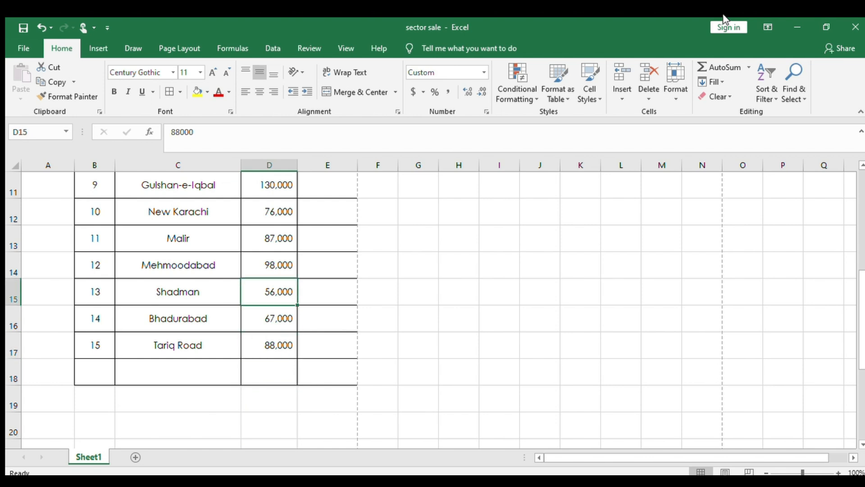
key("Down")
key("Down")
key("Down")
key("Down")
key("Down")
key("Down")
key("Down")
key("Down")
key("Down")
key("Down")
key("Down")
key("Down")
key("Down")
key("Down")
key("Down")
key("Down")
key("Down")
key("Down")
key("Down")
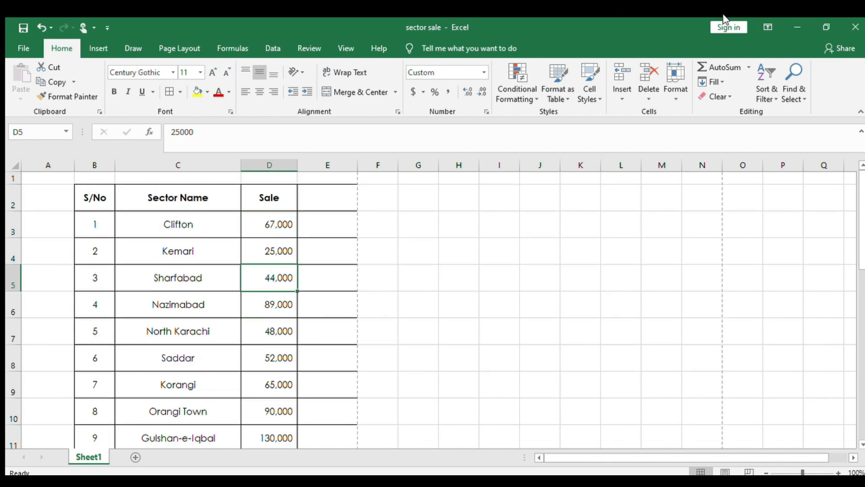
Step: Total all sector amounts in the Sale column by entering =SUM(D3:D17) in cell D18
key("Up")
key("Up")
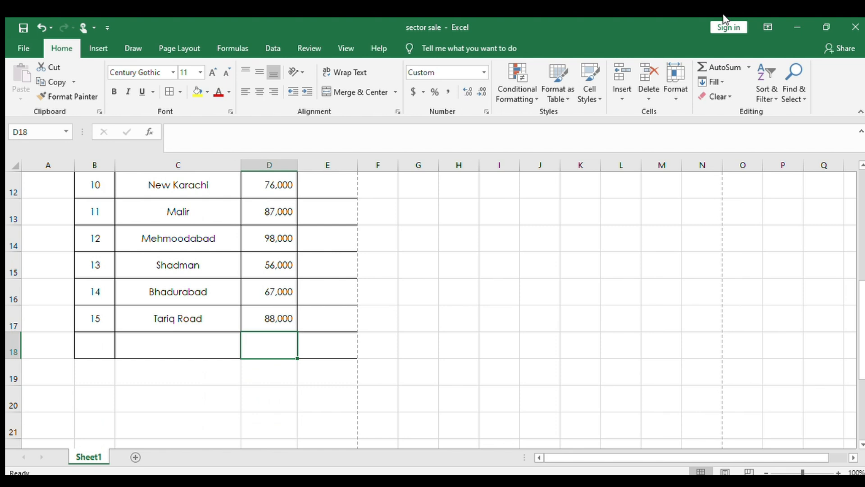
type("=")
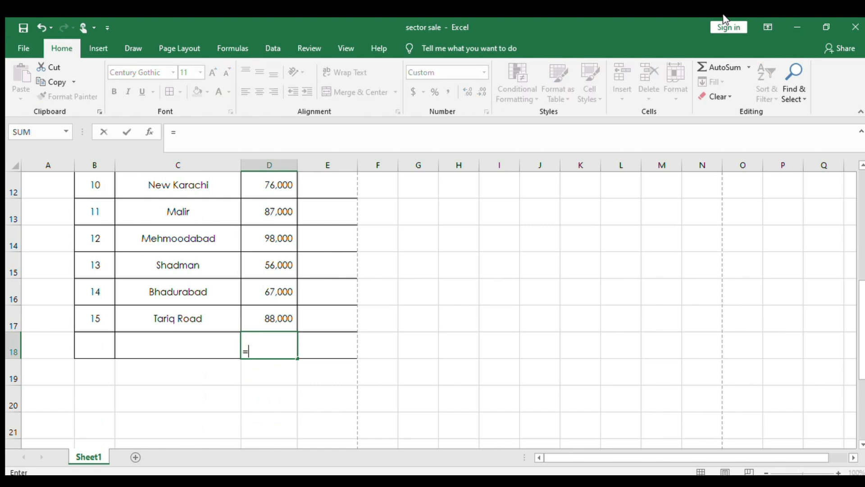
key("Escape")
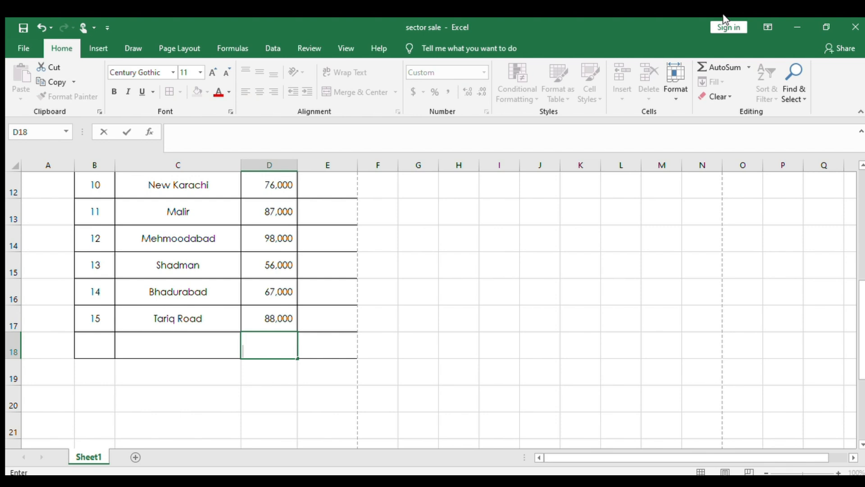
type("=")
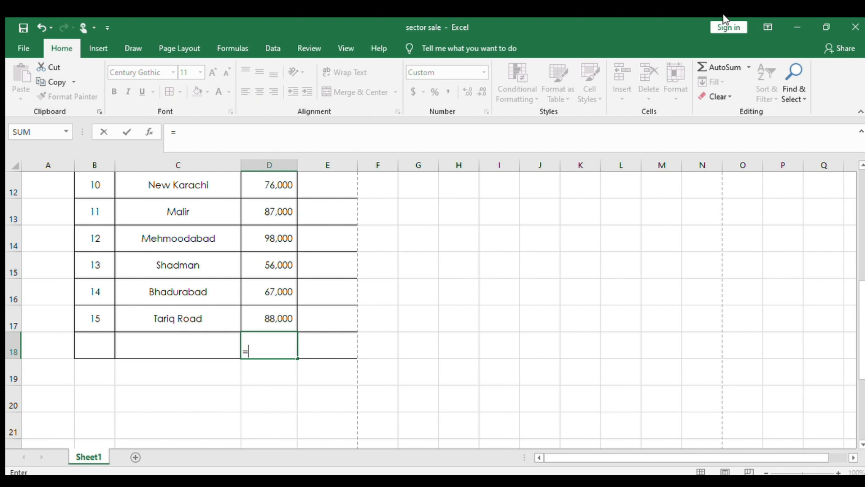
type("sum(")
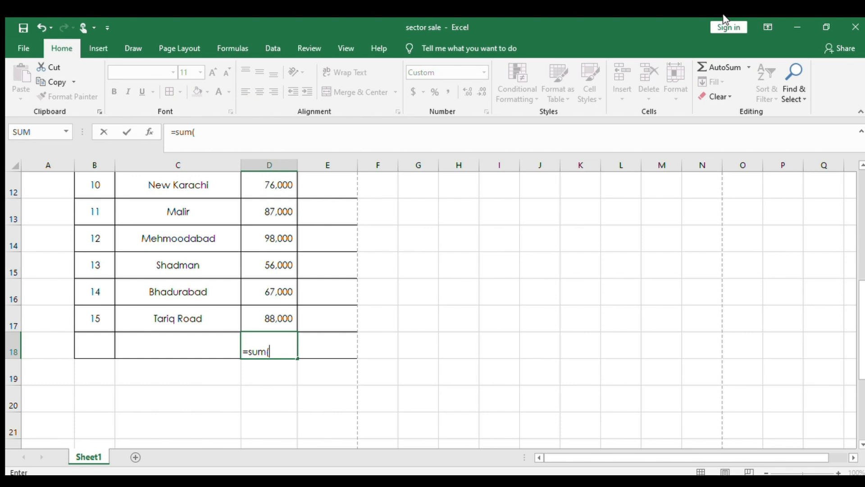
key("Up")
key("Up")
key("Up")
key("Up")
key("Up")
key("Up")
key("Up")
key("Up")
key("Up")
key("Up")
key("Up")
key("Up")
key("Up")
key("Up")
key("Up")
key("Up")
key("Up")
key("Down")
key("Down")
key("Down")
key("Up")
key("shift+Down")
key("shift+Down")
key("shift+Down")
key("shift+Down")
key("shift+Down")
key("shift+Down")
key("shift+Down")
key("shift+Down")
key("shift+Down")
key("shift+Down")
key("shift+Down")
key("shift+Down")
key("shift+Down")
key("shift+Down")
key("shift+Down")
key("shift+Up")
key("shift+Up")
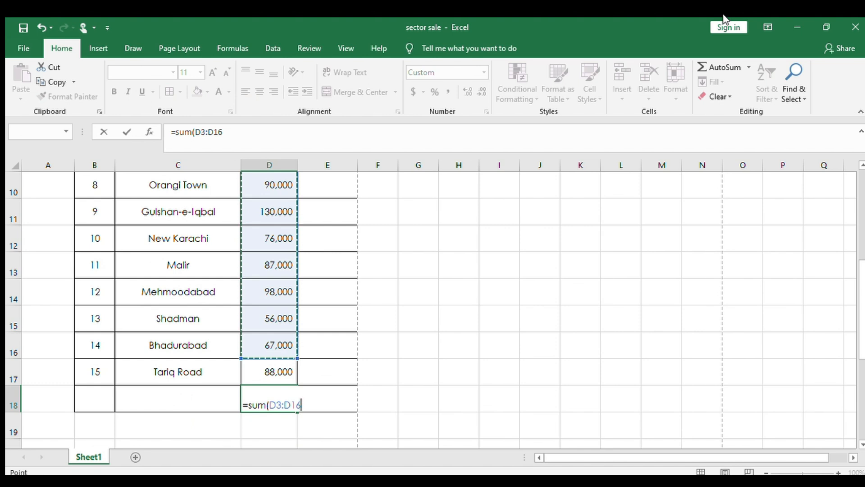
key("shift+Down")
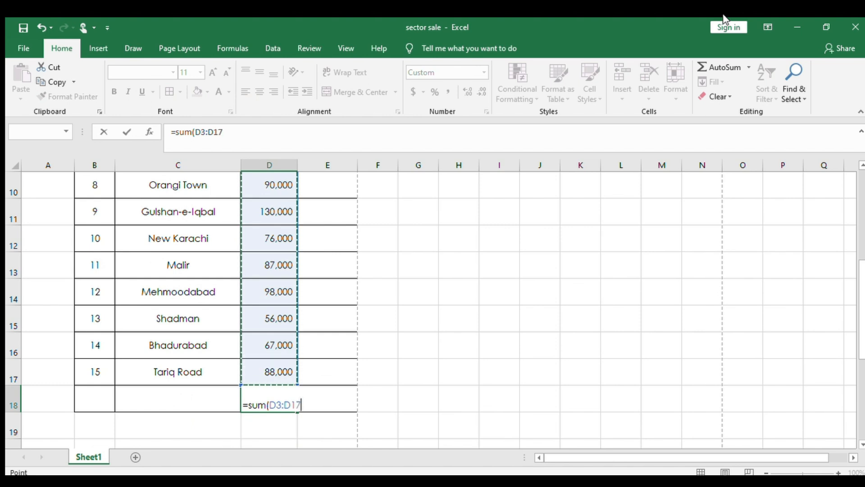
type(")")
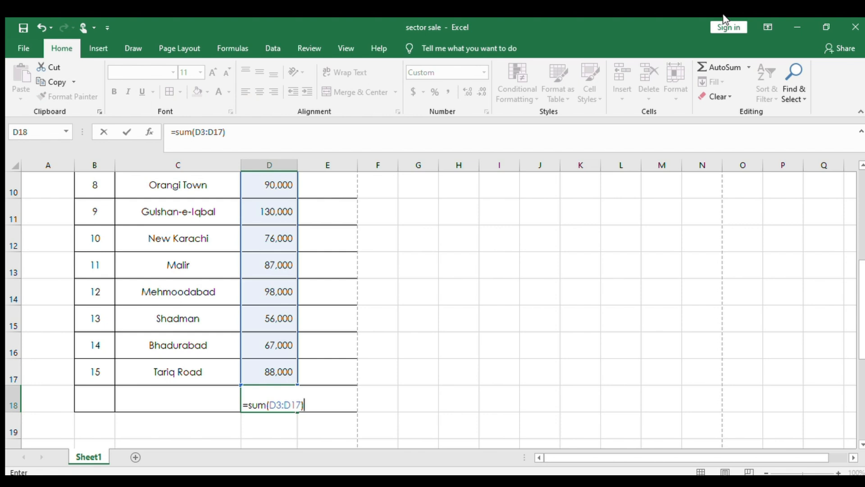
key("Return")
key("Up")
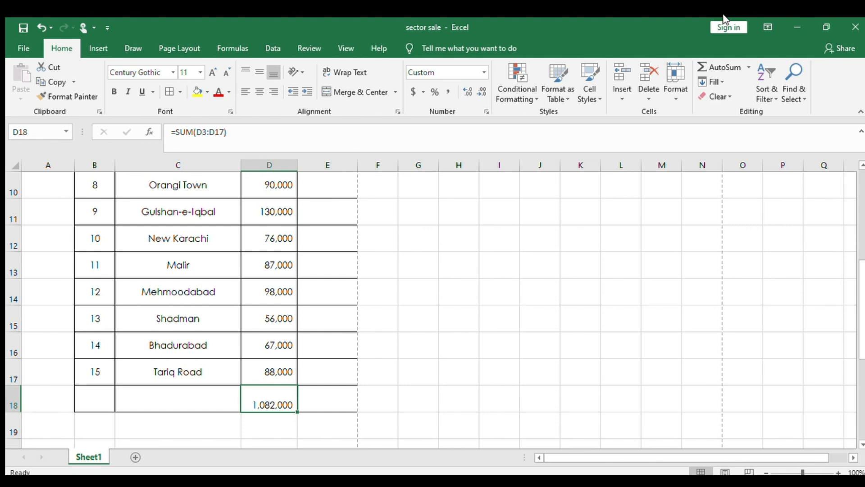
Step: Label the total row by entering "Total Sale" in cell C18
key("Left")
key("Left")
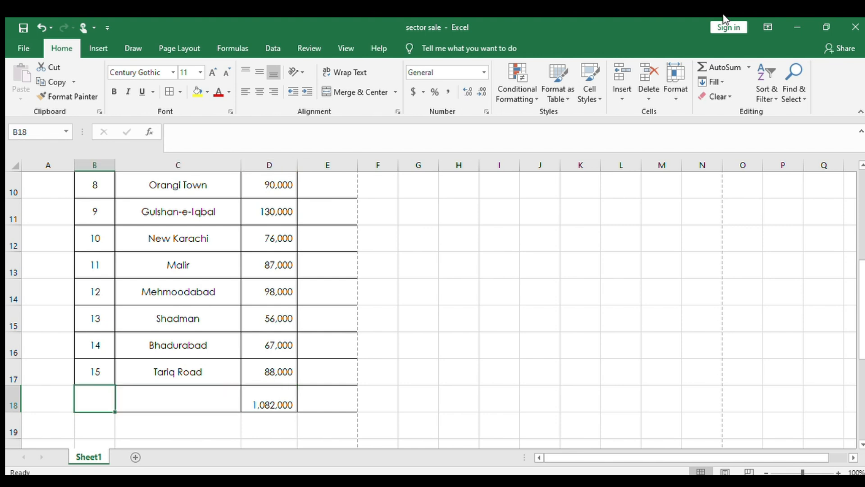
key("Right")
type("Tota")
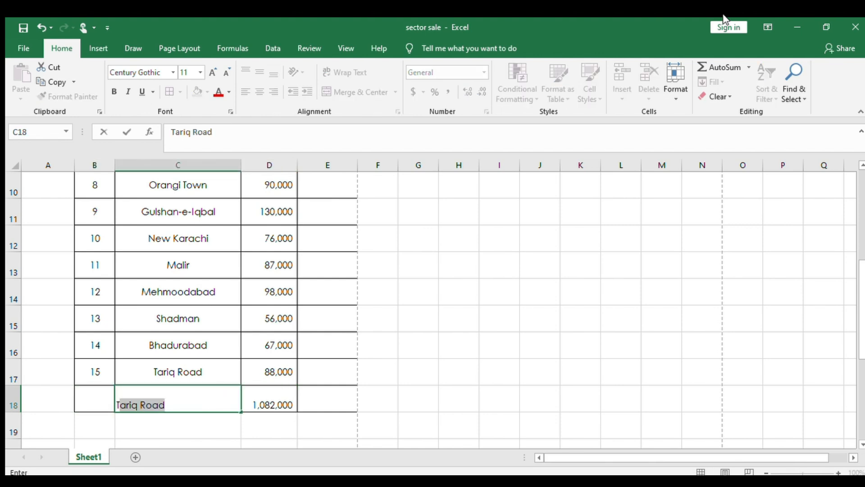
key("BackSpace")
key("BackSpace")
type("tal Sale")
key("Return")
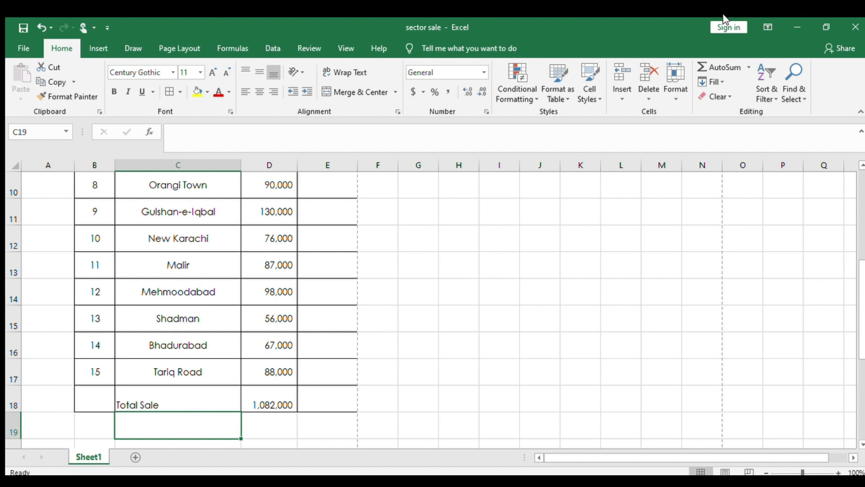
Step: Look over the Sector Name column from the header down to the Total Sale row
key("Up")
key("Up")
key("Up")
key("Up")
key("Up")
key("Up")
key("Up")
key("Up")
key("Up")
key("Up")
key("Up")
key("Up")
key("Up")
key("Up")
key("Up")
key("Up")
key("Up")
key("Down")
key("Down")
key("Down")
key("Down")
key("Down")
key("Down")
key("Down")
key("Down")
key("Down")
key("Down")
key("Down")
key("Down")
key("Down")
key("Down")
key("Down")
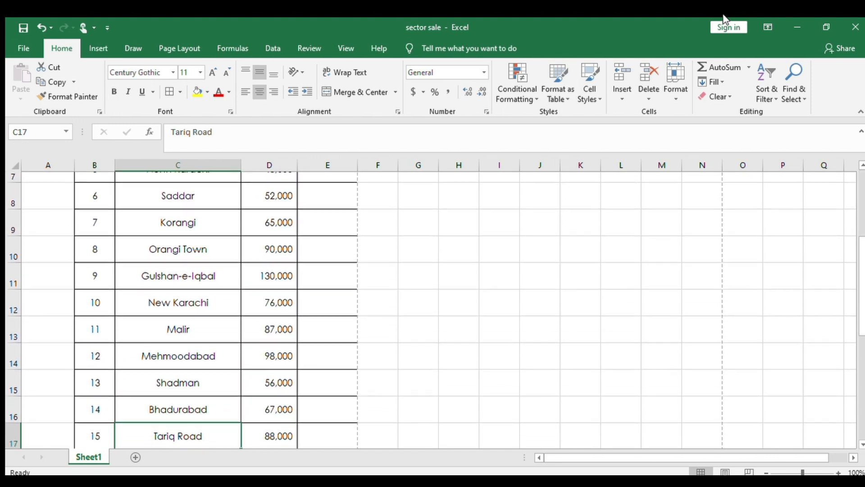
key("Down")
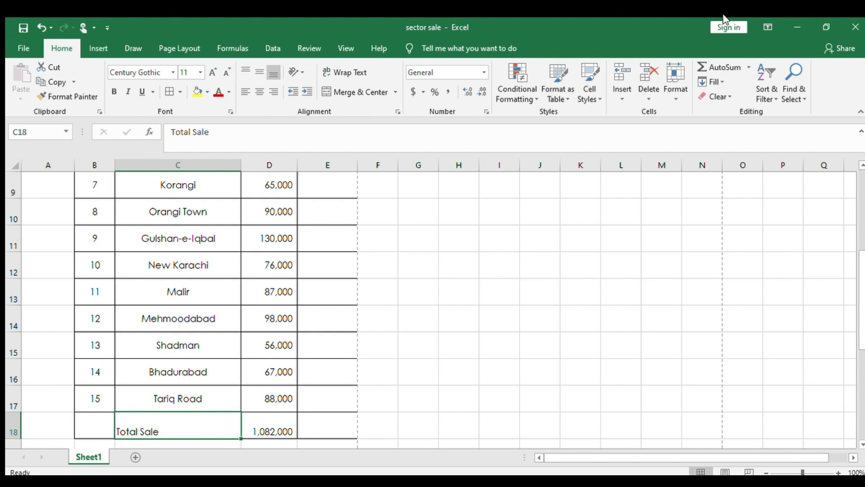
key("Down")
key("Down")
key("Down")
key("Up")
key("Up")
key("Up")
key("Up")
key("Up")
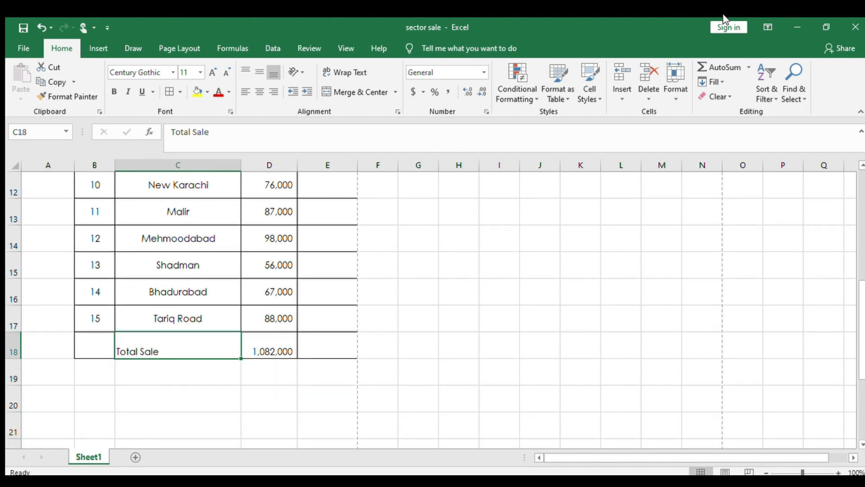
Step: Inspect the SUM formula in cell D18 and the range it references
key("Right")
key("Down")
key("Down")
key("Down")
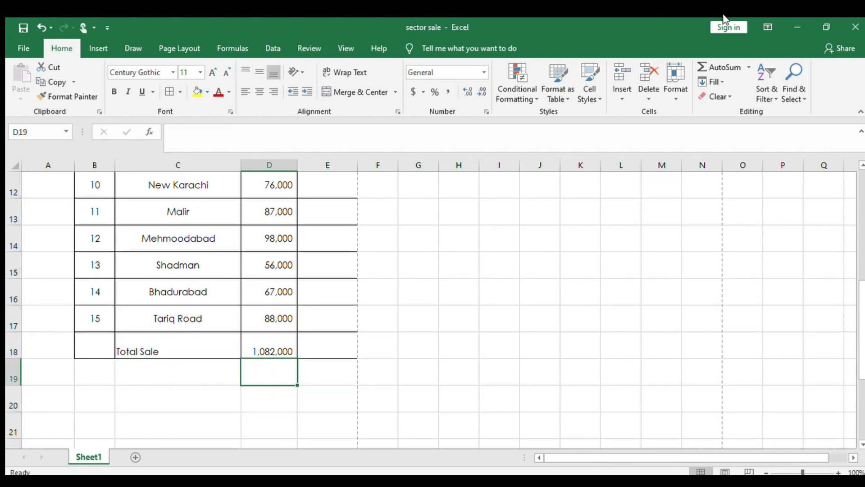
key("Up")
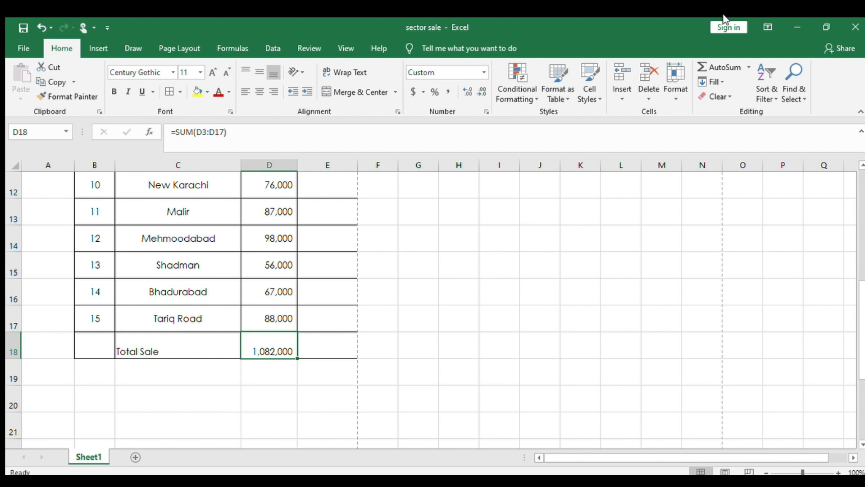
key("Down")
key("Down")
key("Up")
key("Up")
key("F2")
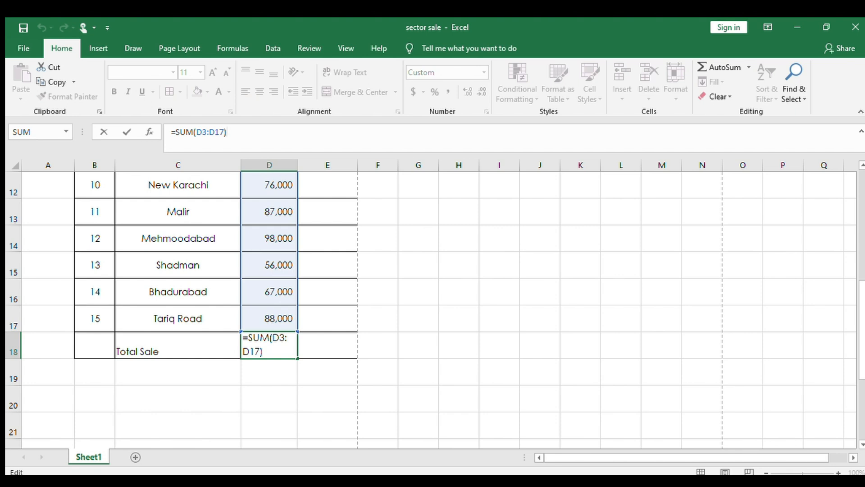
key("Return")
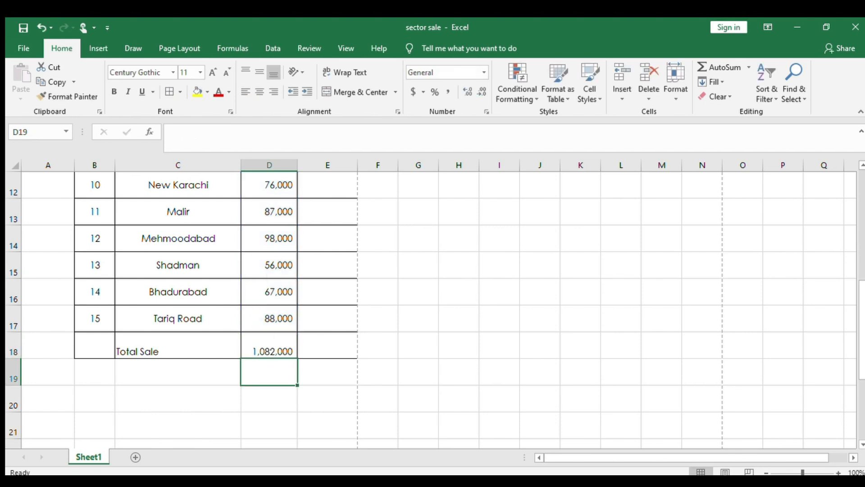
Step: Find the highest sector sale by entering =MAX(D3:D17) in cell D19, excluding the total row from the range
key("Left")
key("Left")
key("Right")
key("Right")
key("Right")
key("Left")
type("=mix")
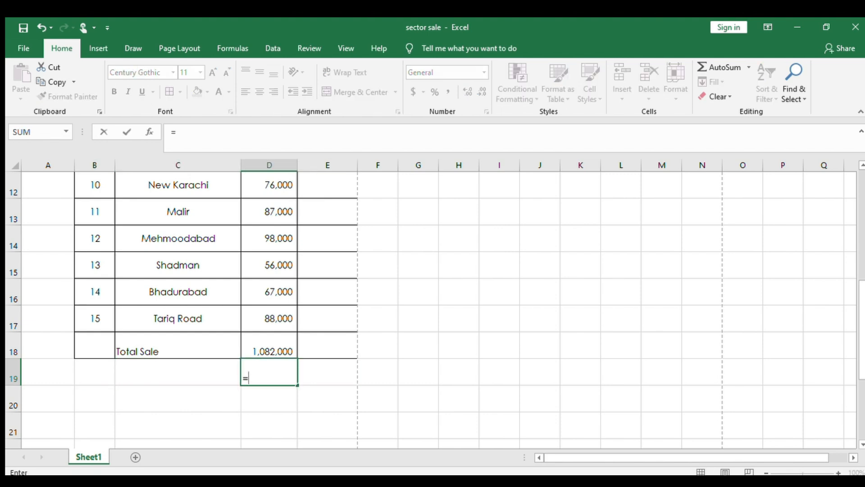
key("BackSpace")
key("BackSpace")
type("ax")
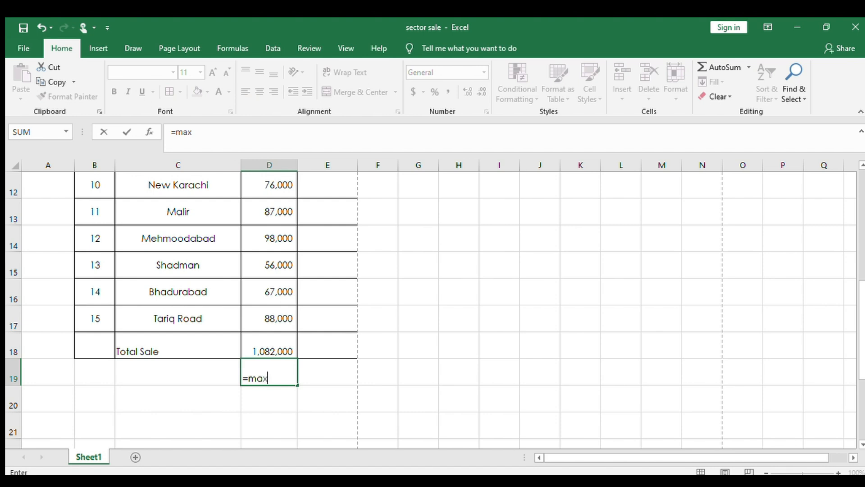
type(" (")
key("Up")
key("Up")
key("Up")
key("Up")
key("Up")
key("Up")
key("Up")
key("Up")
key("Up")
key("Up")
key("Up")
key("Up")
key("Up")
key("Up")
key("Up")
key("Up")
key("Up")
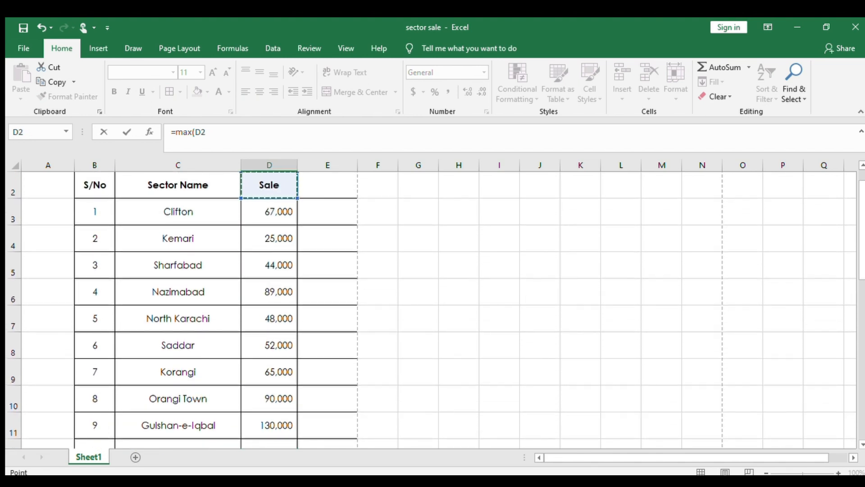
key("Down")
key("shift+Down")
key("shift+Down")
key("shift+Down")
key("shift+Down")
key("shift+Down")
key("shift+Down")
key("shift+Down")
key("shift+Down")
key("shift+Down")
key("shift+Down")
key("shift+Down")
key("shift+Down")
key("shift+Down")
key("shift+Down")
key("shift+Down")
key("shift+Down")
key("shift+Down")
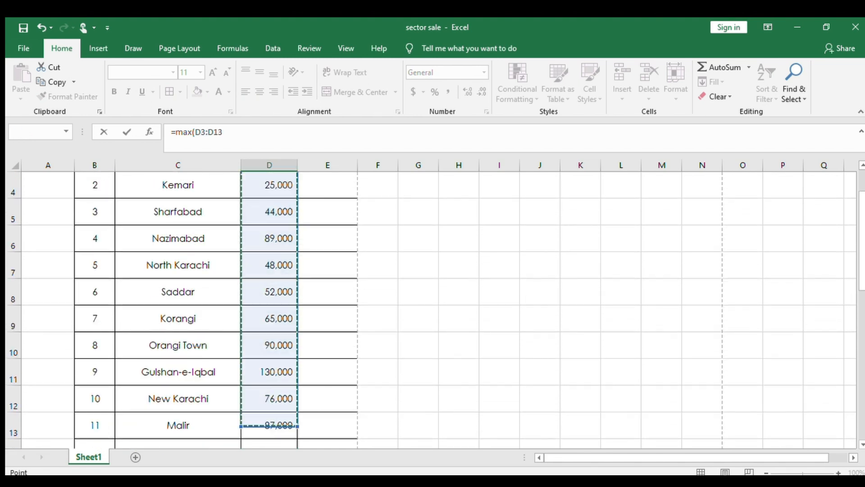
key("shift+Up")
key("shift+Up")
key("shift+Up")
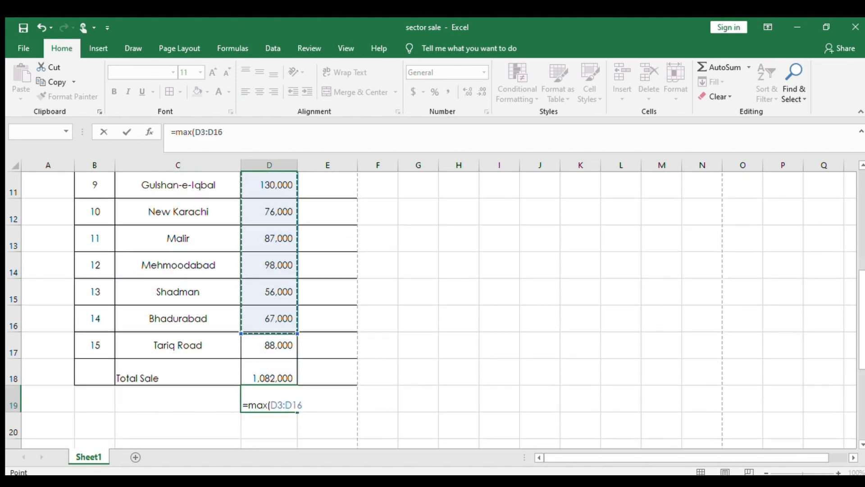
type(")")
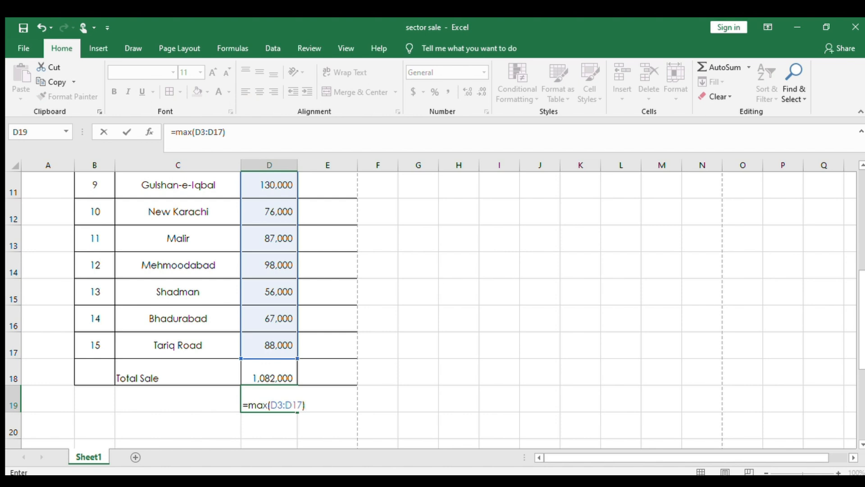
key("Return")
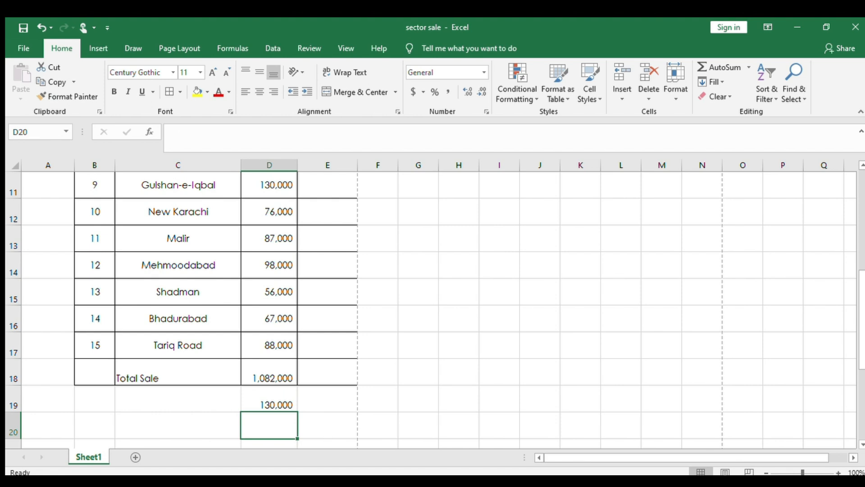
Step: Compare the total formula in cell D18 with the maximum formula in cell D19
key("Up")
key("Up")
key("Up")
key("Down")
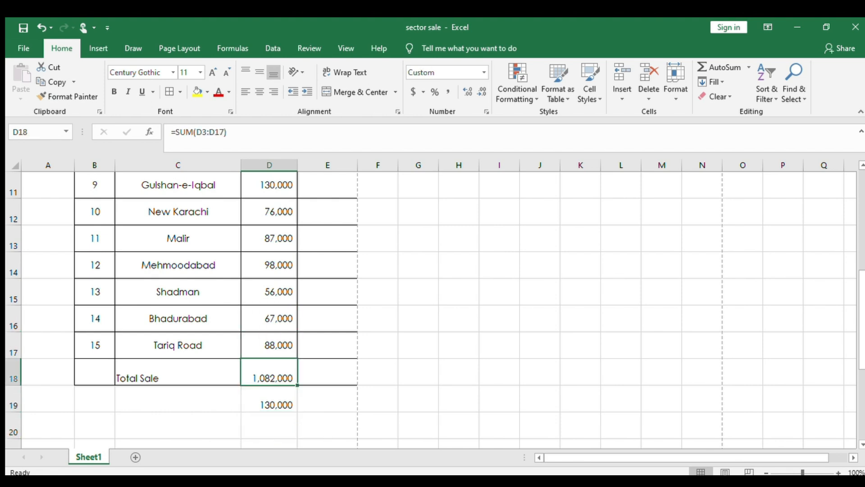
key("Down")
key("Down")
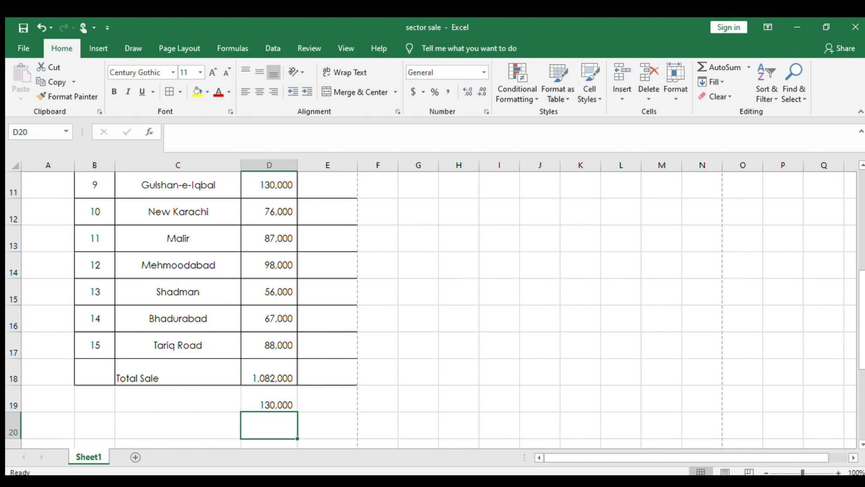
key("Up")
key("Up")
key("Down")
key("Down")
Step: Label the highest-sale row by entering "Maximum Sale" in cell C19
key("Left")
key("Left")
key("Up")
key("Right")
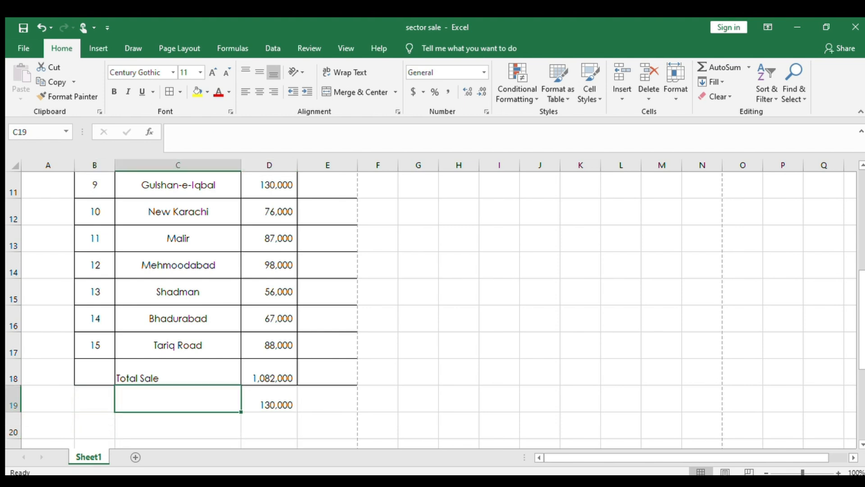
type("Maximum Sale")
key("Return")
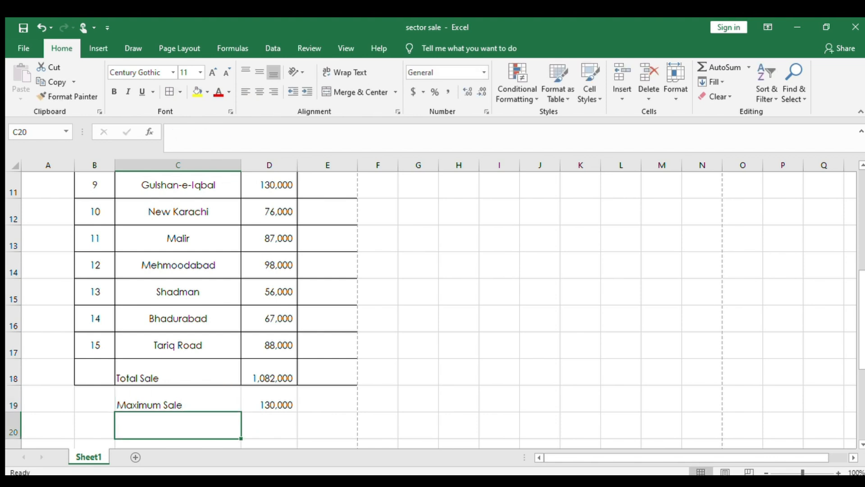
Step: Label the row below Maximum Sale by entering "Minimum Sale" in cell C20
scroll(432, 306, "down", 1)
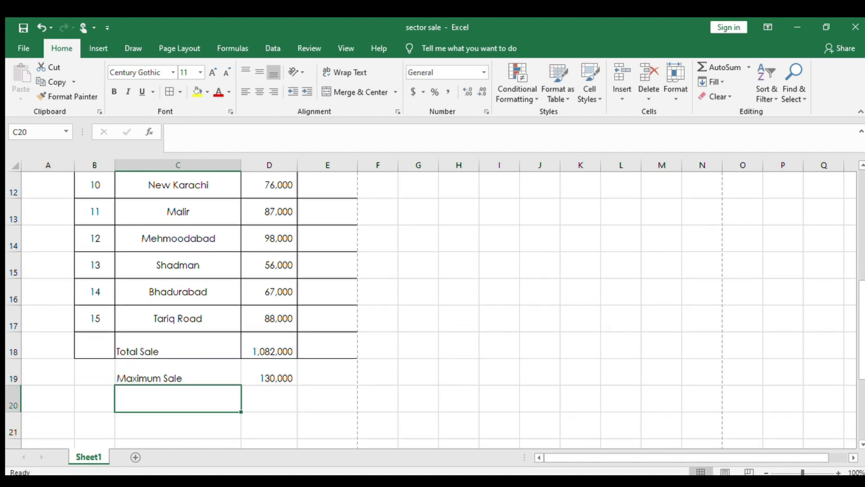
type("Miniumn")
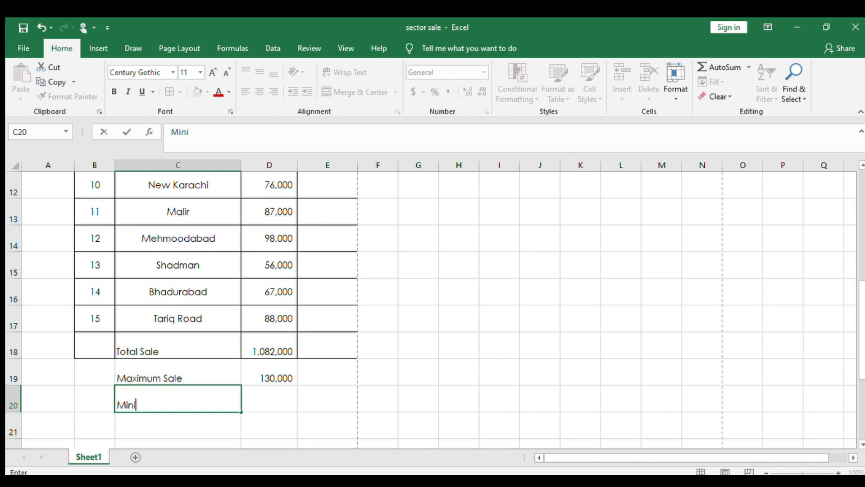
key("BackSpace")
key("BackSpace")
key("BackSpace")
type("mum Salew")
key("Return")
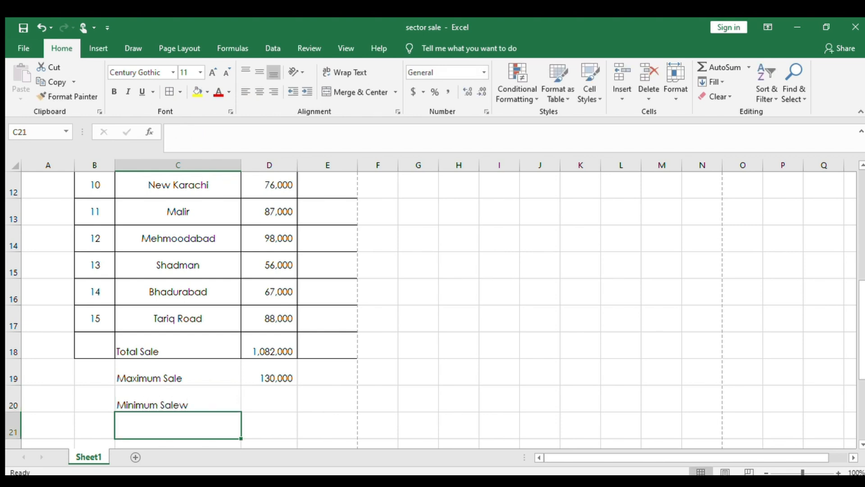
key("Up")
key("F2")
key("BackSpace")
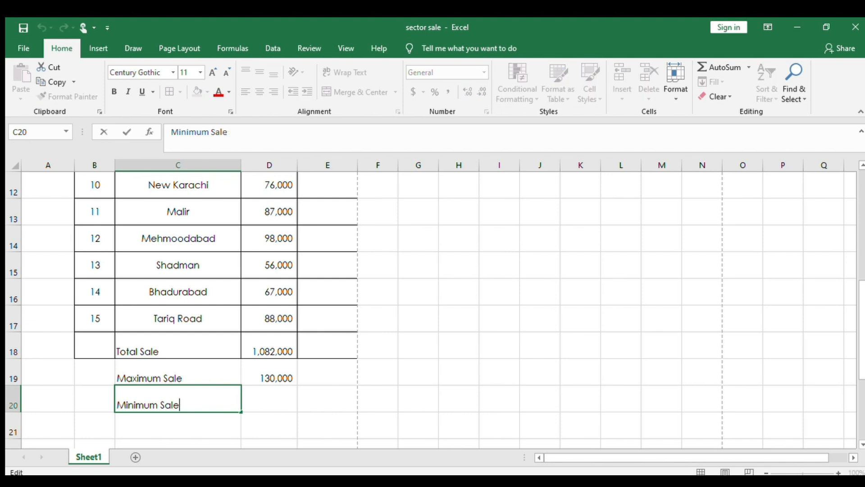
key("Return")
Step: Try to calculate the Minimum Sale value by entering =SUM(D3:D17) in cell D20
key("Right")
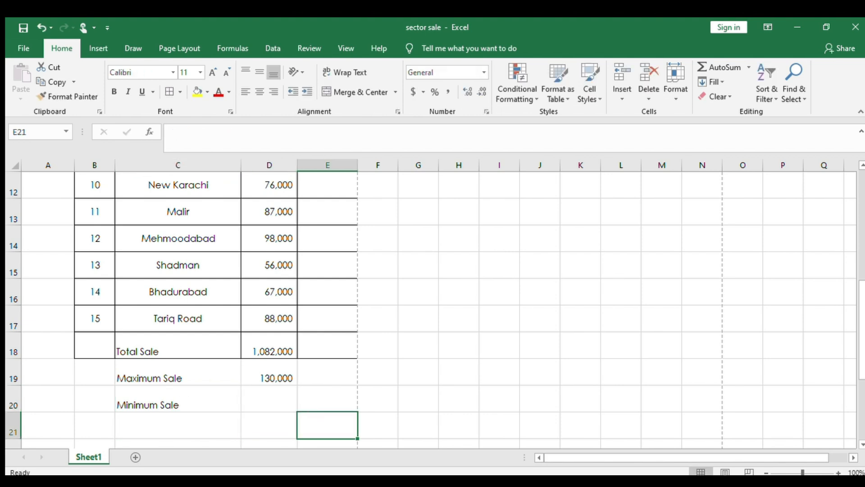
key("Up")
key("Up")
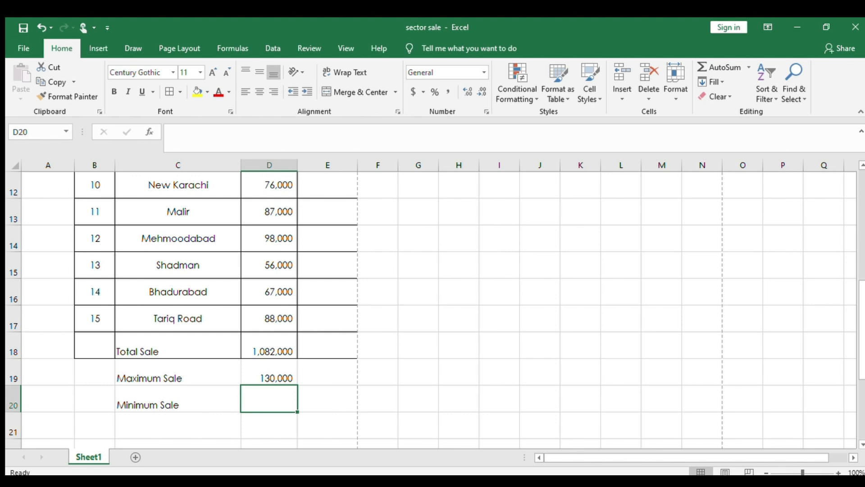
type("=sum")
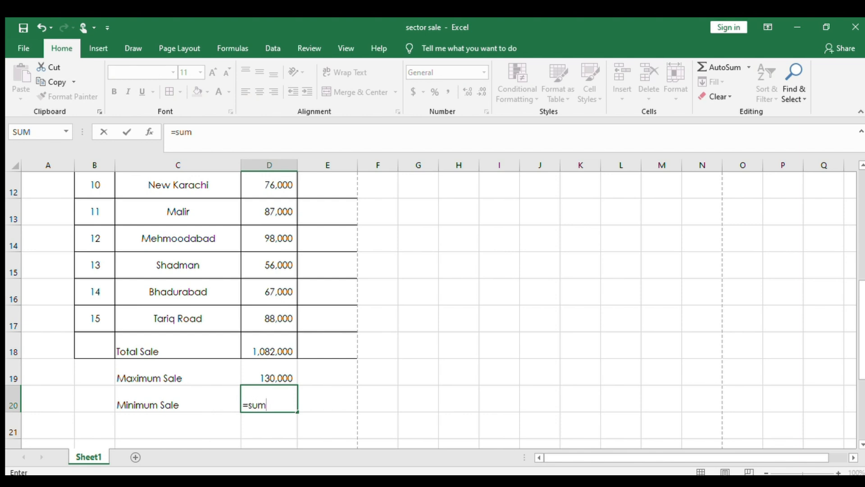
type("(")
key("Up")
key("Up")
key("Up")
key("Up")
key("Up")
key("Up")
key("Up")
key("Up")
key("Up")
key("Up")
key("Up")
key("Up")
key("Up")
key("Up")
key("Up")
key("Up")
key("Up")
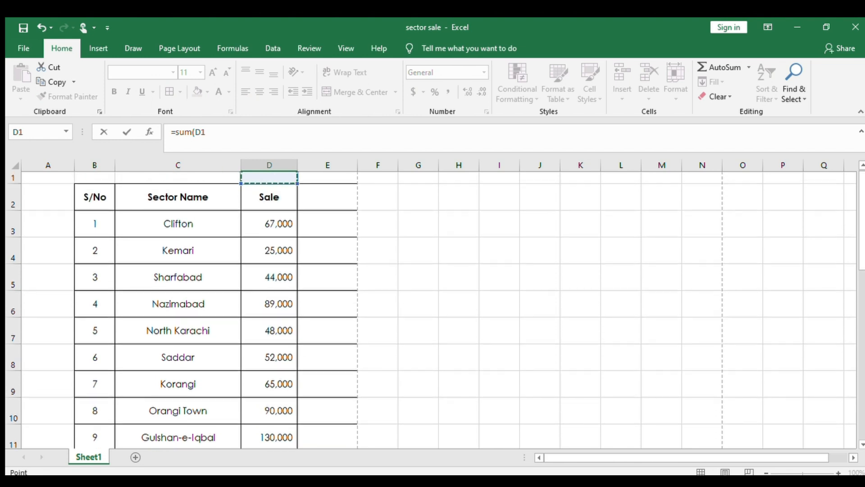
key("Down")
key("Up")
key("shift+Down")
key("shift+Down")
key("shift+Down")
key("shift+Down")
key("shift+Down")
key("shift+Down")
key("shift+Down")
key("shift+Down")
key("shift+Down")
key("shift+Down")
key("shift+Down")
key("shift+Down")
key("shift+Down")
key("shift+Down")
key("shift+Down")
key("shift+Down")
key("shift+Down")
key("shift+Down")
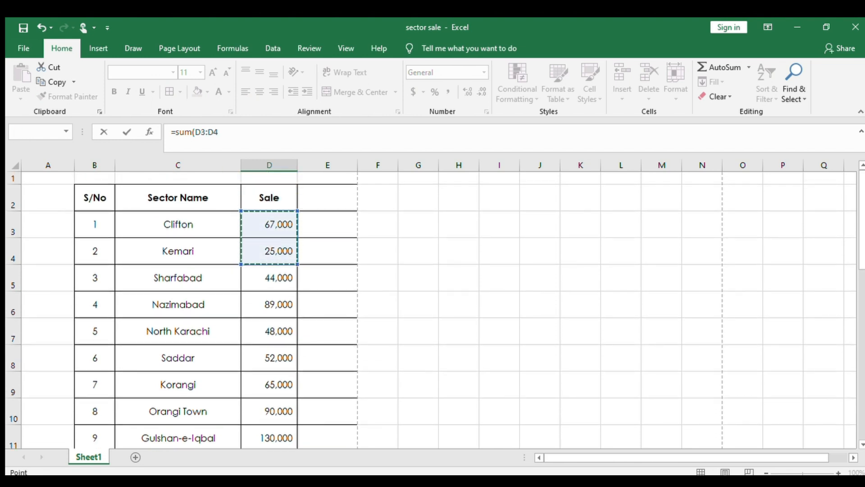
key("shift+Up")
key("shift+Up")
key("shift+Up")
key("shift+Up")
key("shift+Up")
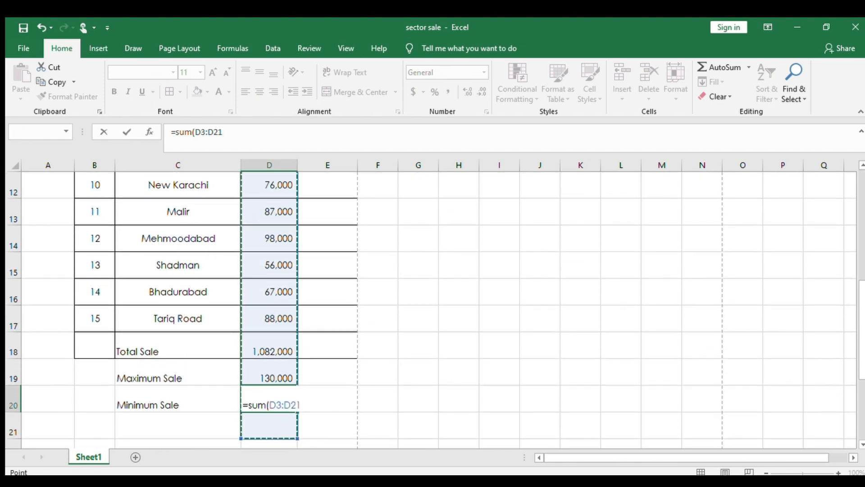
key("shift+Down")
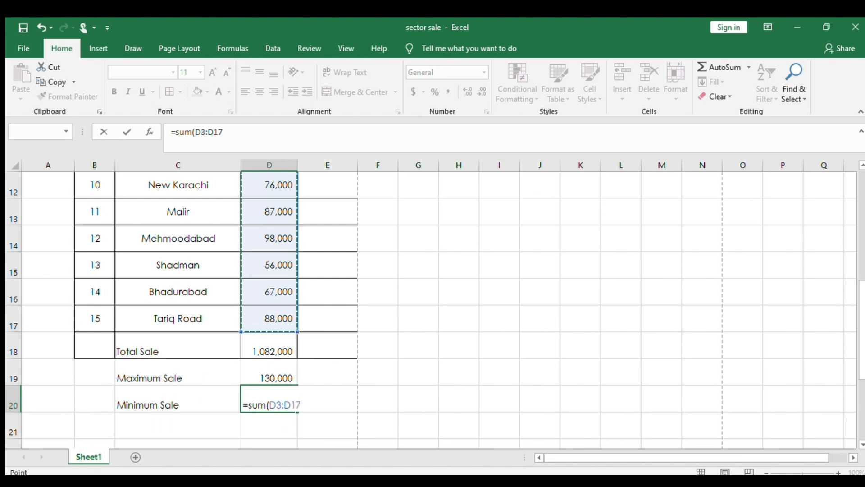
type(")")
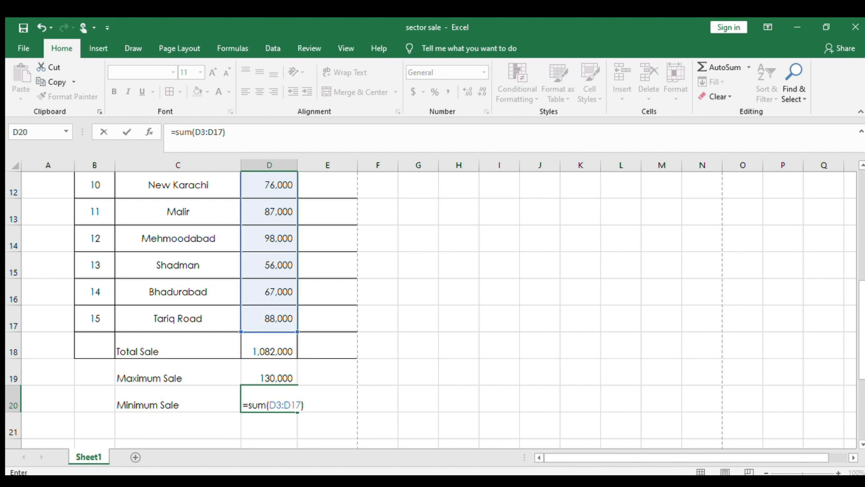
key("Return")
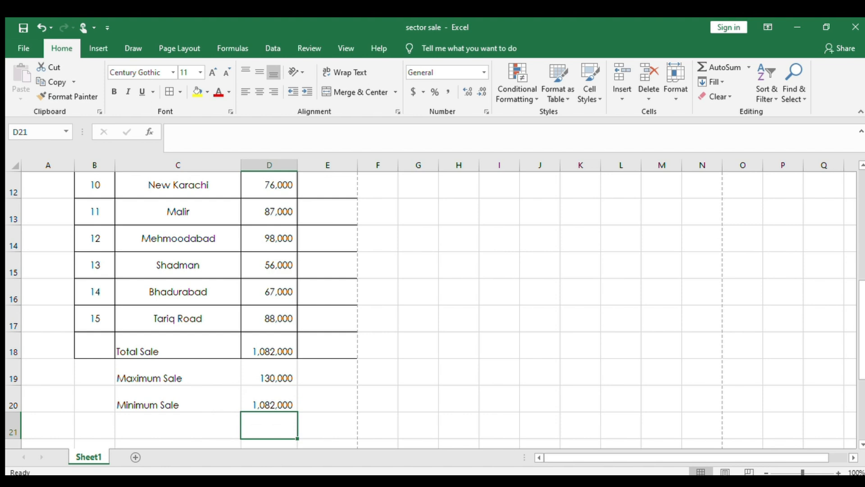
Step: Review the SUM formula in cell D20 and clear it from the cell
key("Up")
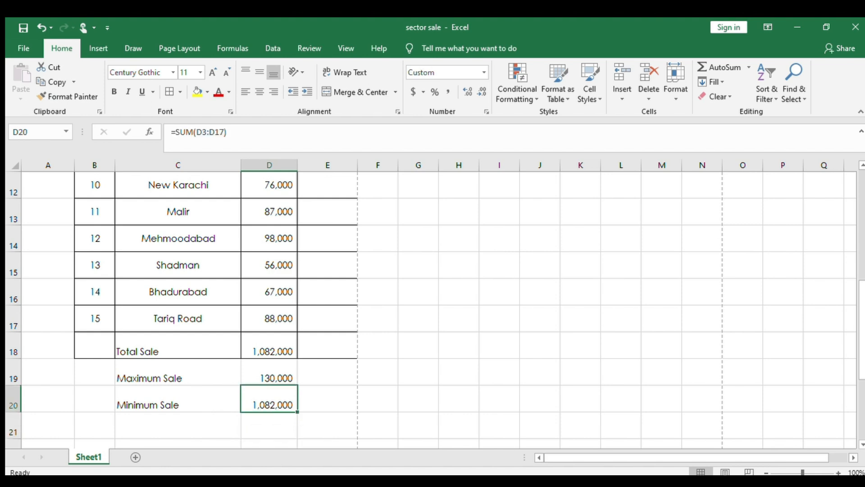
key("F2")
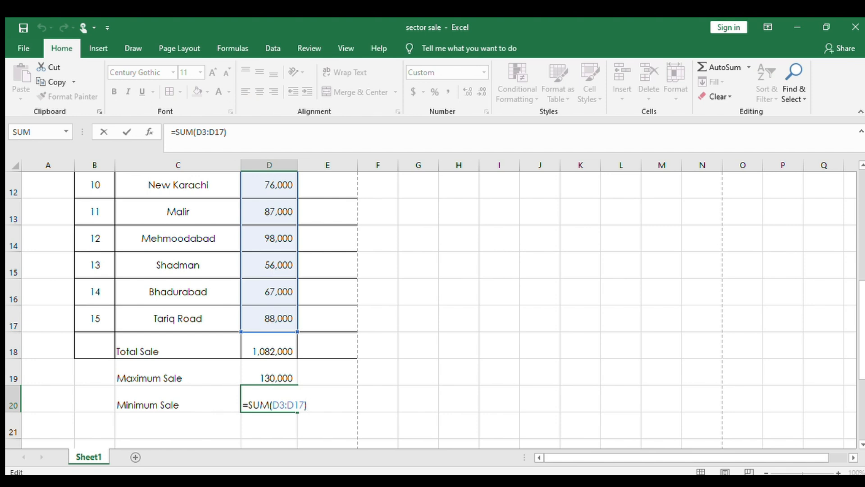
key("Return")
key("Up")
key("Delete")
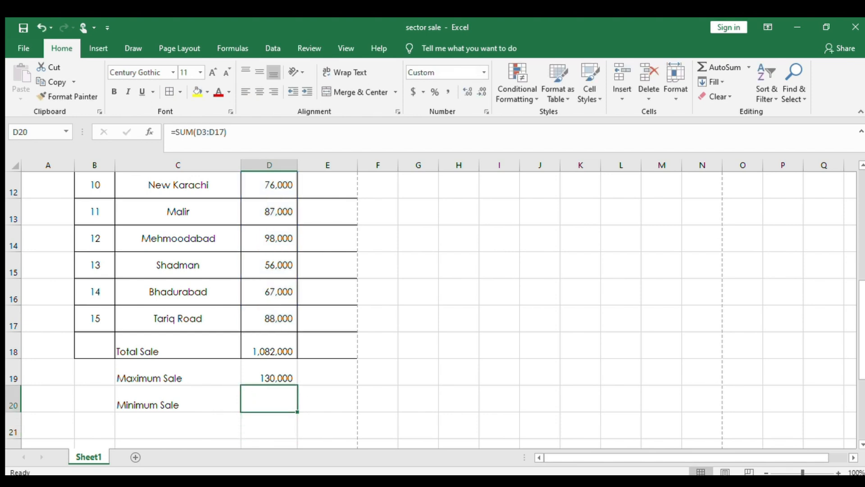
Step: Find the lowest sector sale by entering =MIN(D3:D17) in cell D20, leaving the total and maximum rows out of the range
type("=mi")
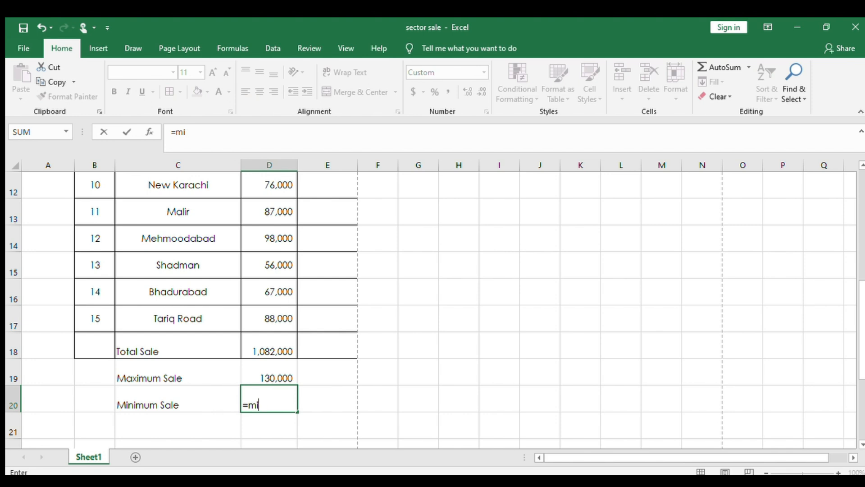
type("n(")
key("Up")
key("Up")
key("Up")
key("Up")
key("Up")
key("Up")
key("Up")
key("Up")
key("Up")
key("Up")
key("Up")
key("Up")
key("Up")
key("Up")
key("Up")
key("Up")
key("Up")
key("Up")
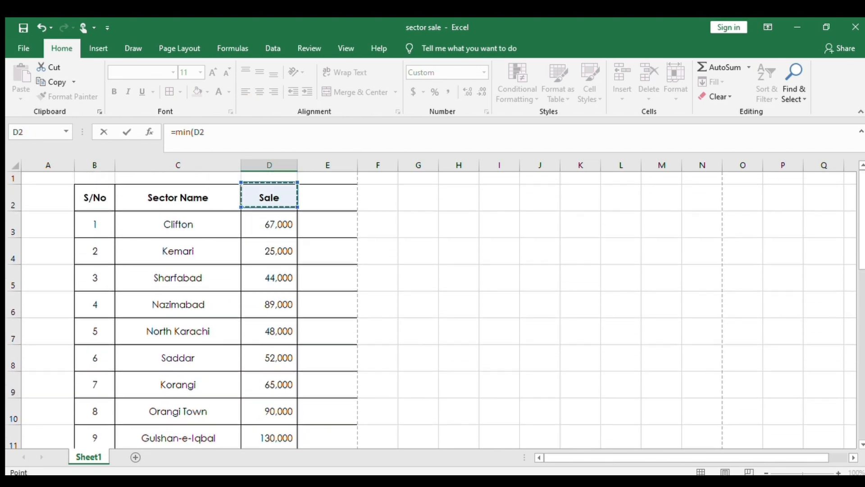
key("Down")
key("shift+Down")
key("shift+Down")
key("shift+Down")
key("shift+Down")
key("shift+Down")
key("shift+Down")
key("shift+Down")
key("shift+Down")
key("shift+Down")
key("shift+Down")
key("shift+Down")
key("shift+Down")
key("shift+Down")
key("shift+Down")
key("shift+Down")
key("shift+Down")
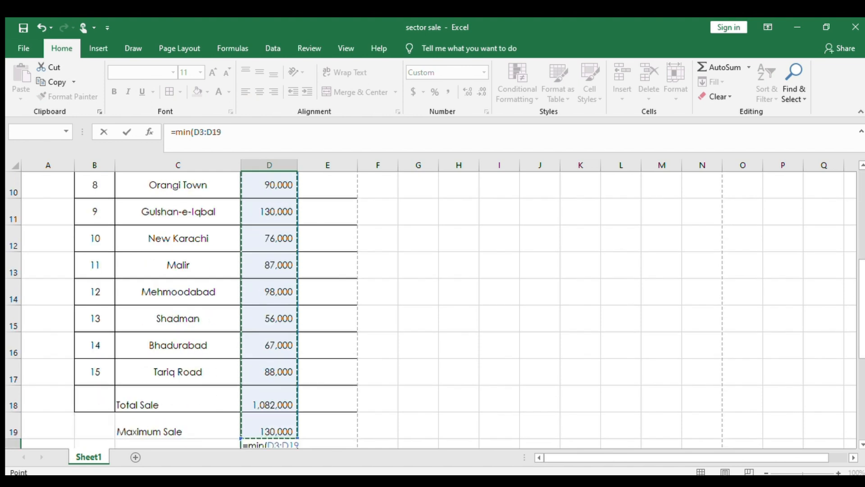
key("shift+Up")
key("shift+Up")
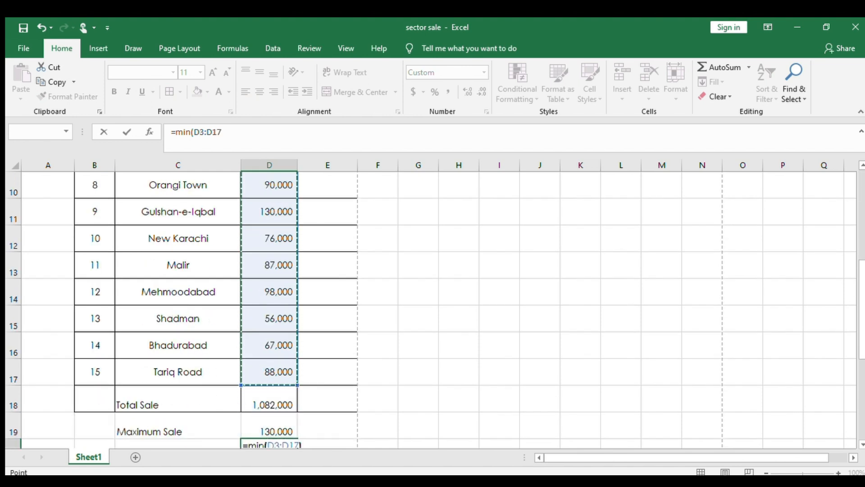
key("Return")
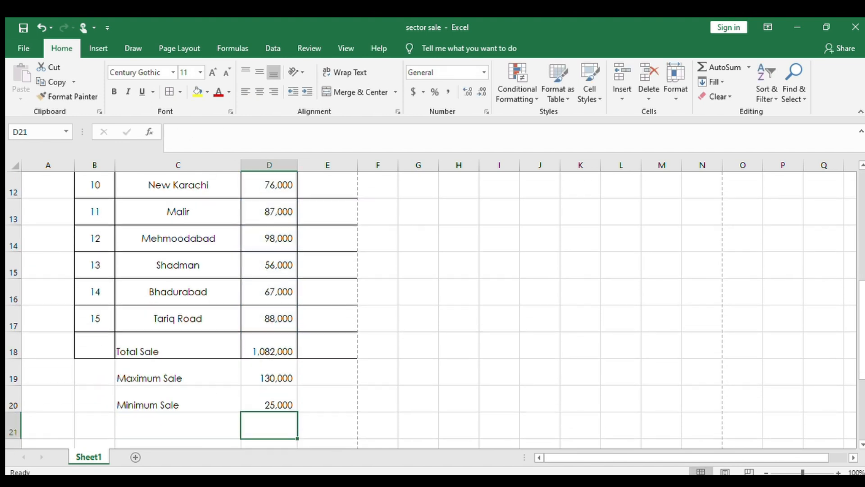
Step: Inspect the MIN formula in cell D20 and look through the Sale column to check its result against the sector sales
left_click(270, 399)
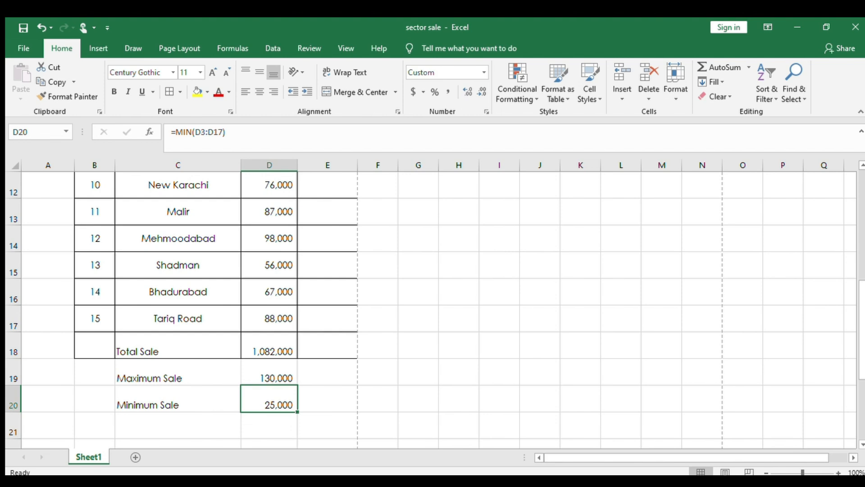
key("Up")
key("Up")
key("Up")
key("Up")
key("Up")
key("Up")
key("Up")
key("Up")
key("Up")
key("Up")
key("Up")
key("Up")
key("Up")
key("Up")
key("Up")
key("Up")
key("Up")
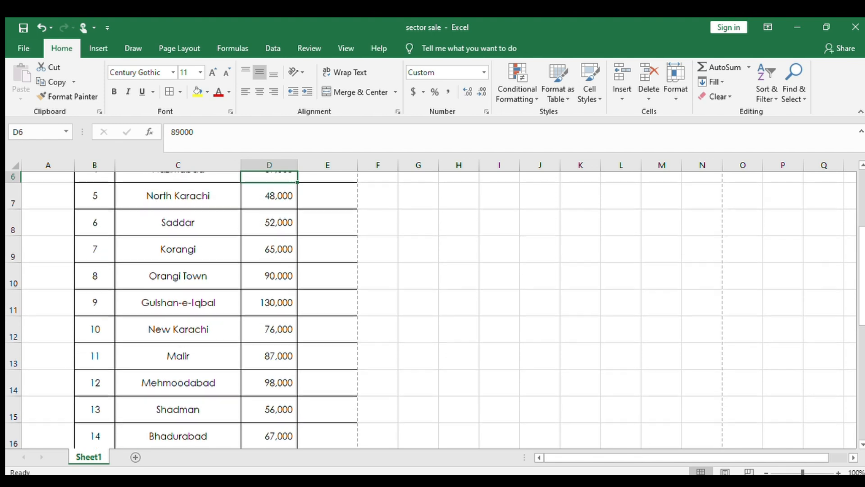
key("Down")
key("Down")
key("Down")
key("Down")
key("Down")
key("Down")
key("Down")
key("Down")
key("Down")
key("Down")
key("Down")
key("Down")
key("Down")
key("Down")
key("Down")
key("Down")
key("Down")
key("Down")
key("Down")
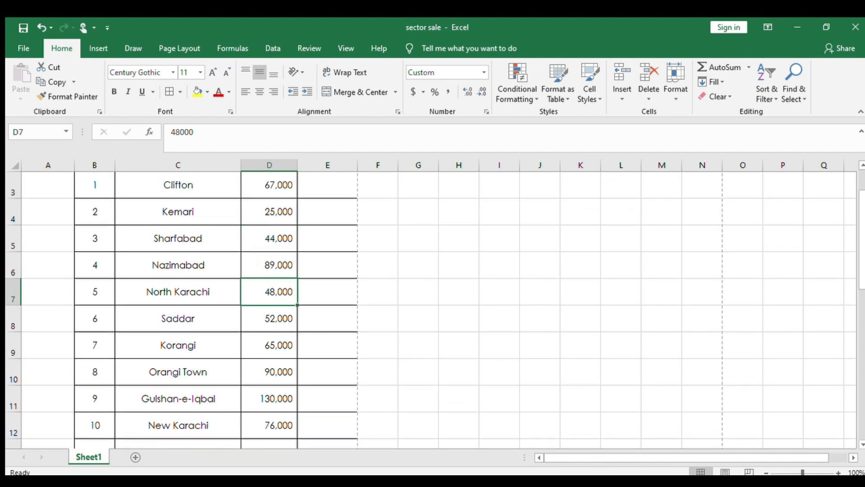
Step: Review the sector rows above the summary, checking them against the Total, Maximum and Minimum Sale rows, and return to the Minimum Sale label
key("Left")
key("Left")
key("Up")
key("Up")
key("Right")
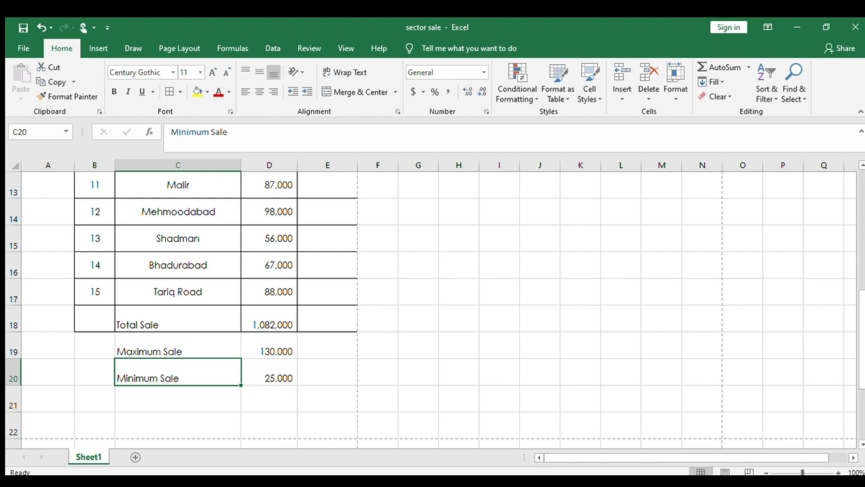
key("Up")
key("Up")
key("Up")
key("Up")
key("Up")
key("Up")
key("Up")
key("Up")
key("Up")
key("Up")
key("Up")
key("Up")
key("Up")
key("Up")
key("Down")
key("Down")
key("Down")
key("Down")
key("Down")
key("Down")
key("Down")
key("Down")
key("Down")
key("Down")
key("Down")
key("Down")
key("Down")
key("Down")
key("Down")
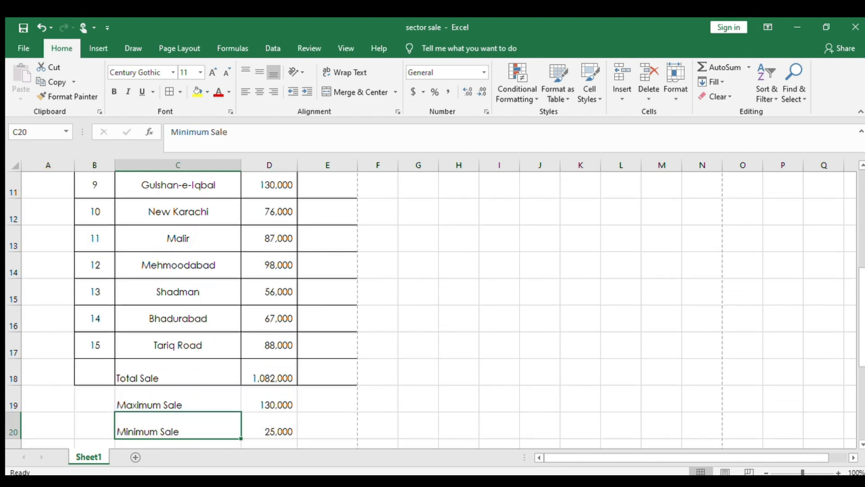